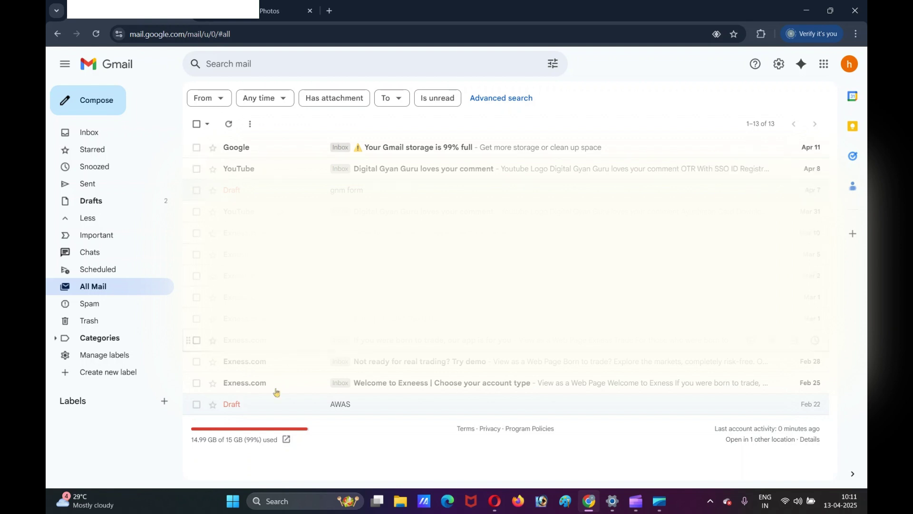
Look through the Sent folder and the Inbox in Gmail.
{"action": "left_click", "coordinate": [92, 187]}
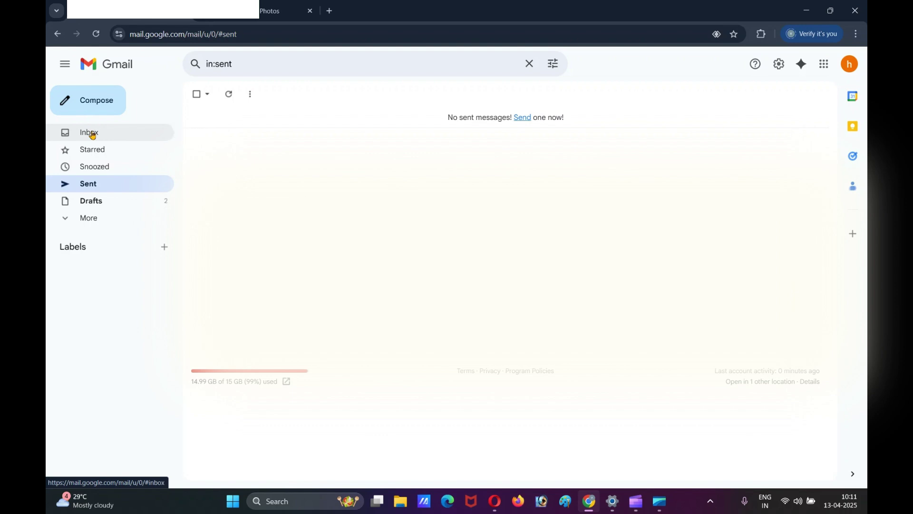
{"action": "left_click", "coordinate": [93, 135]}
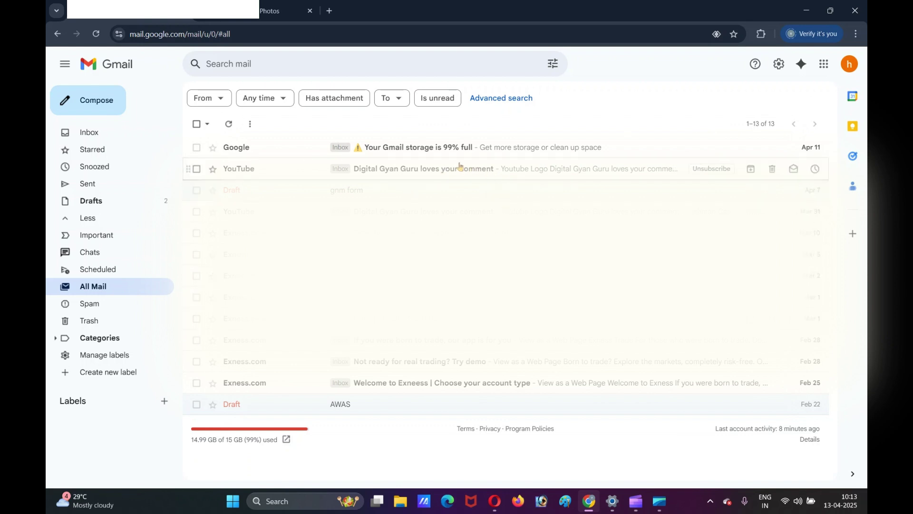
Open the storage management page from the Google Account and review how much space Drive, Gmail and Photos use.
{"action": "left_click", "coordinate": [850, 65]}
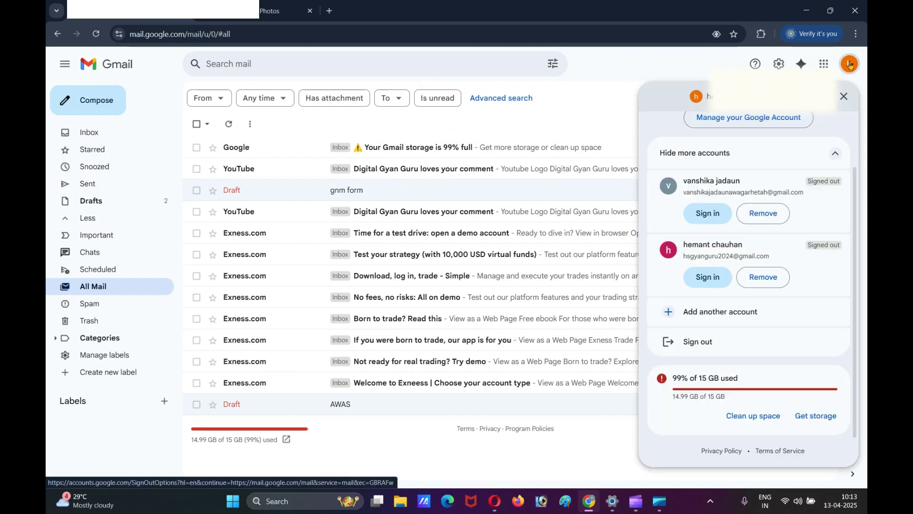
{"action": "left_click", "coordinate": [735, 124]}
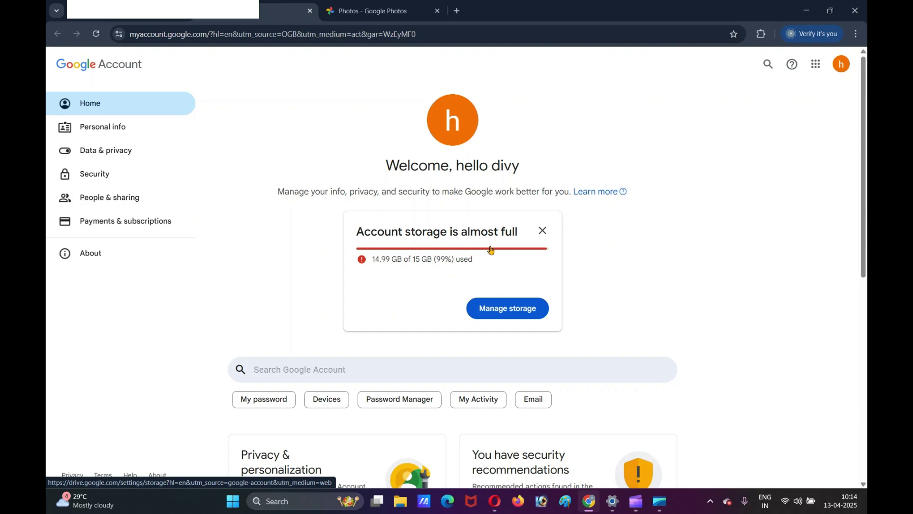
{"action": "left_click", "coordinate": [506, 309]}
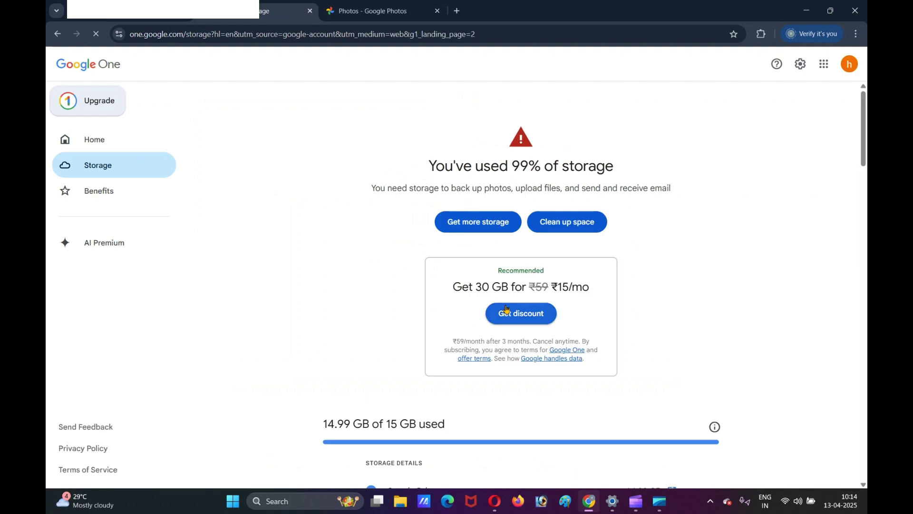
{"action": "left_click_drag", "start_coordinate": [865, 165], "coordinate": [866, 211]}
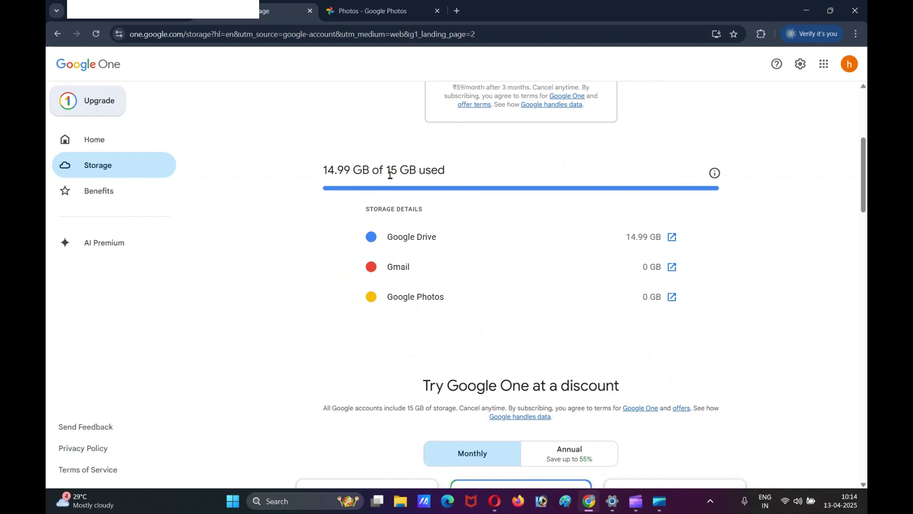
{"action": "left_click_drag", "start_coordinate": [388, 169], "coordinate": [442, 170]}
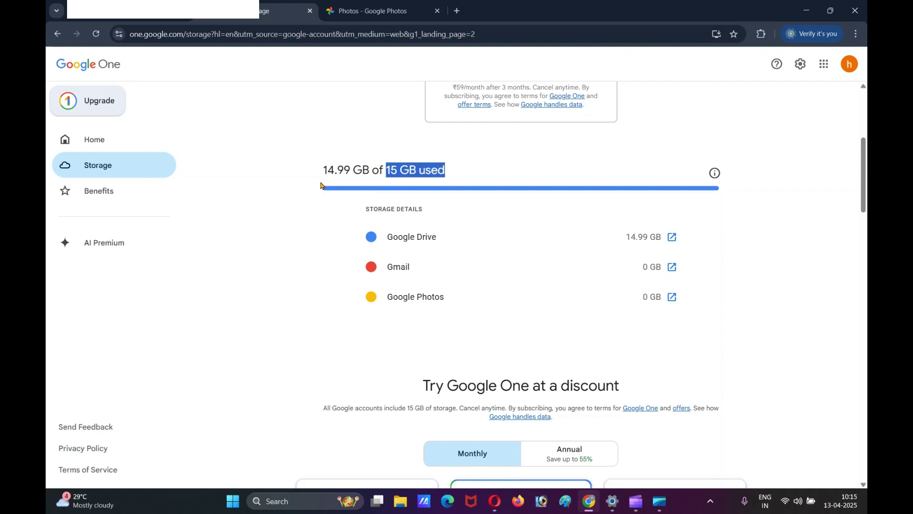
{"action": "scroll", "coordinate": [396, 202], "scroll_direction": "up", "scroll_amount": 3}
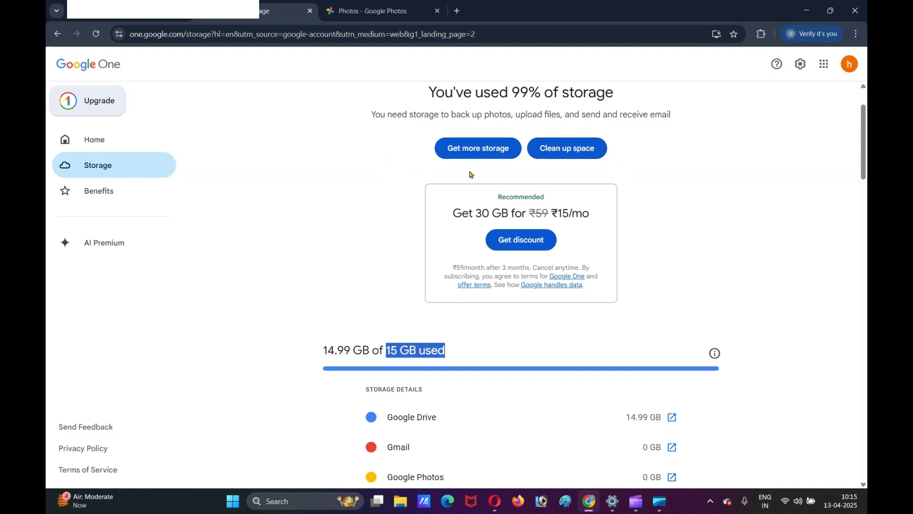
Go to the space clean-up page and open the suggested Large Drive files for review.
{"action": "left_click", "coordinate": [579, 151]}
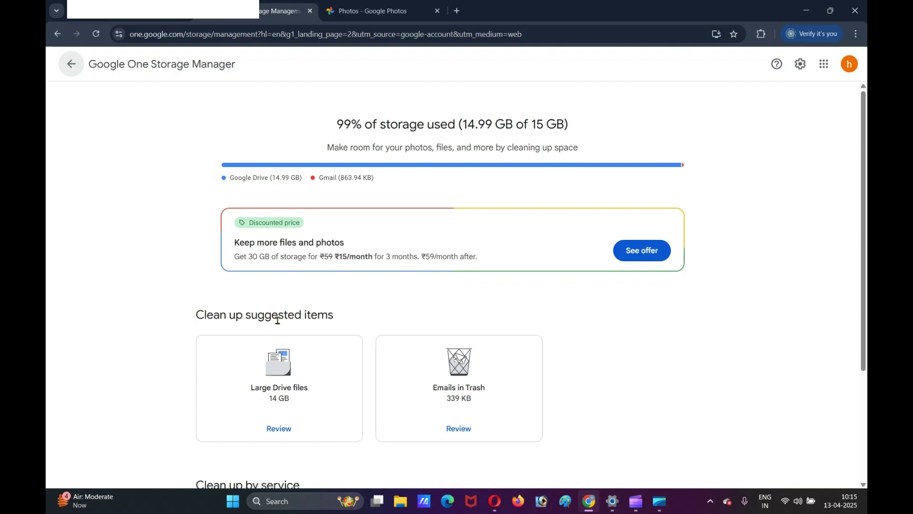
{"action": "left_click_drag", "start_coordinate": [863, 291], "coordinate": [865, 370]}
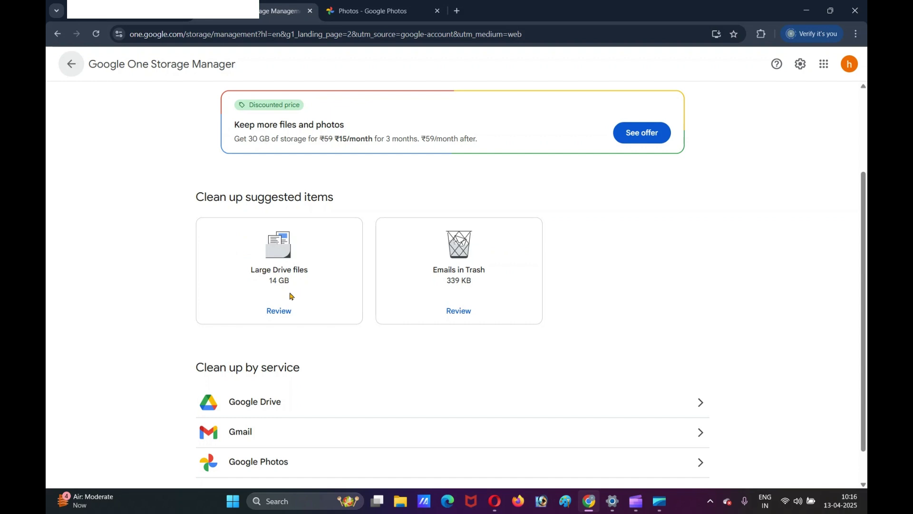
{"action": "left_click", "coordinate": [281, 312]}
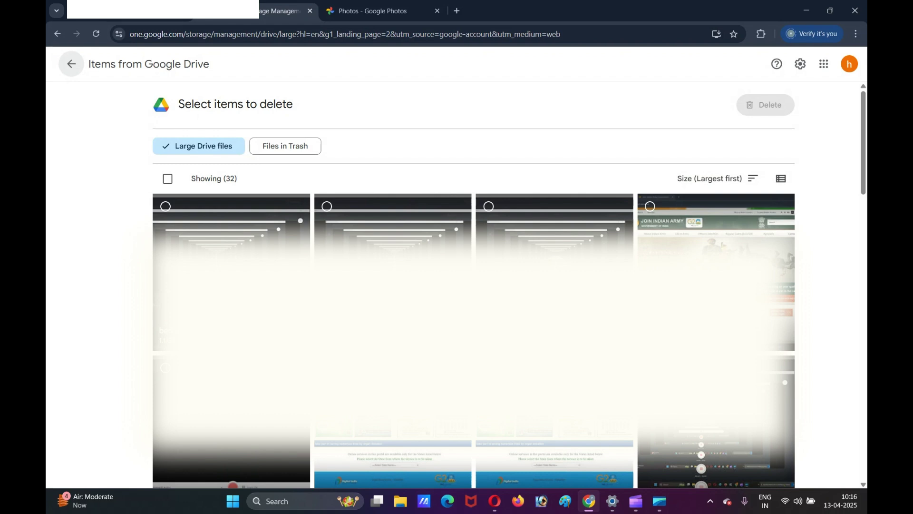
{"action": "mouse_move", "coordinate": [863, 162]}
{"action": "left_mouse_down"}
{"action": "mouse_move", "coordinate": [864, 390]}
{"action": "mouse_move", "coordinate": [855, 459]}
{"action": "mouse_move", "coordinate": [865, 157]}
{"action": "left_mouse_up"}
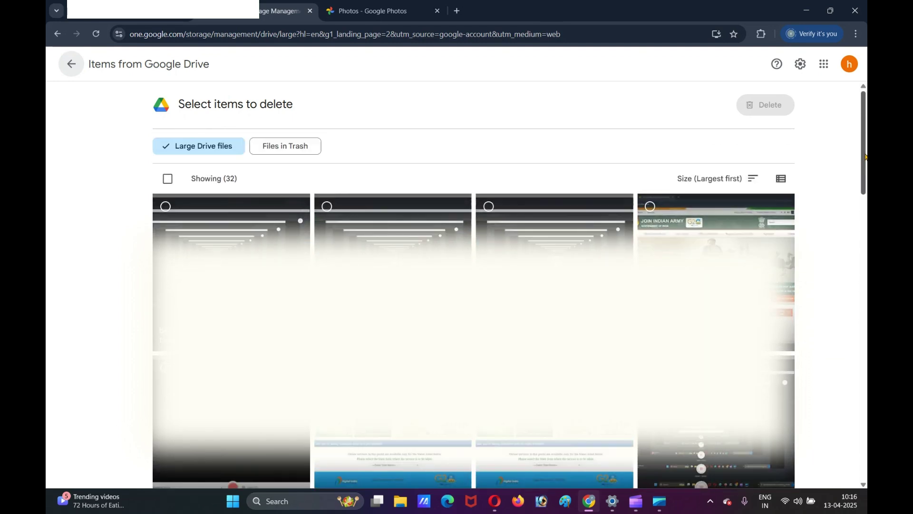
{"action": "left_click", "coordinate": [165, 206]}
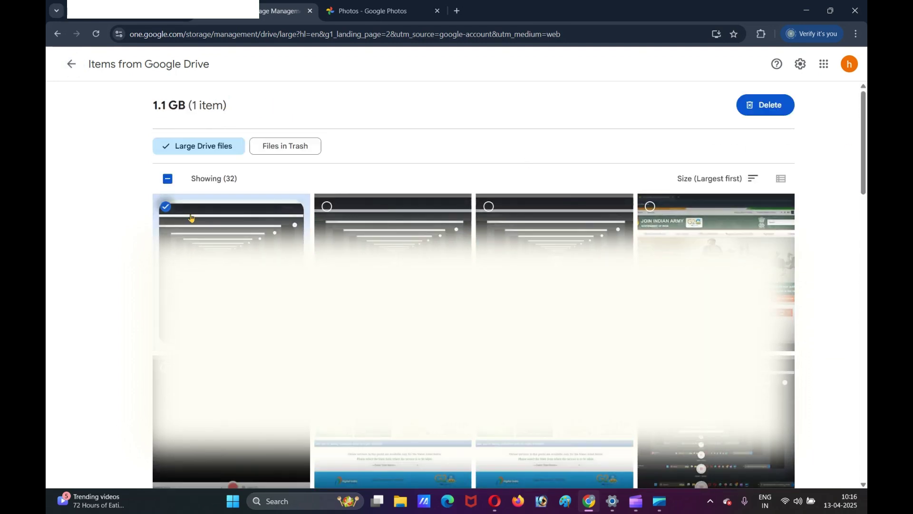
{"action": "left_click", "coordinate": [327, 207]}
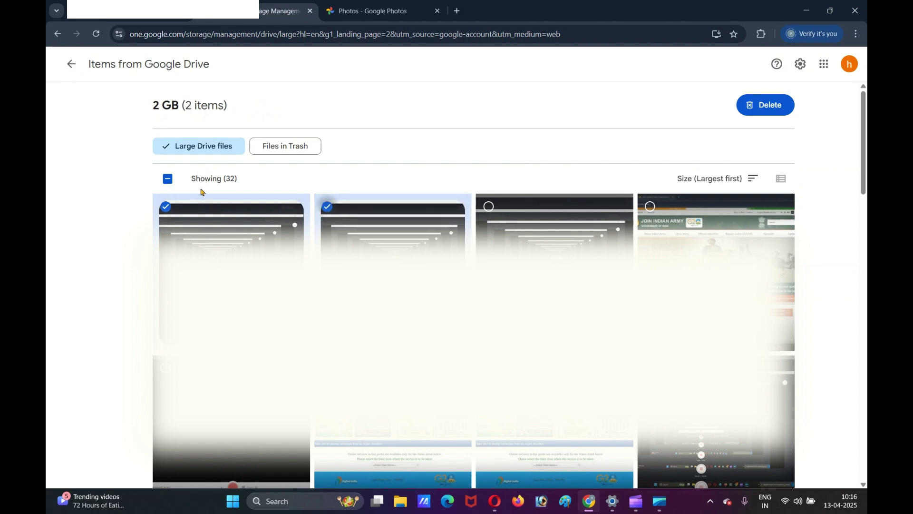
{"action": "left_click", "coordinate": [167, 180]}
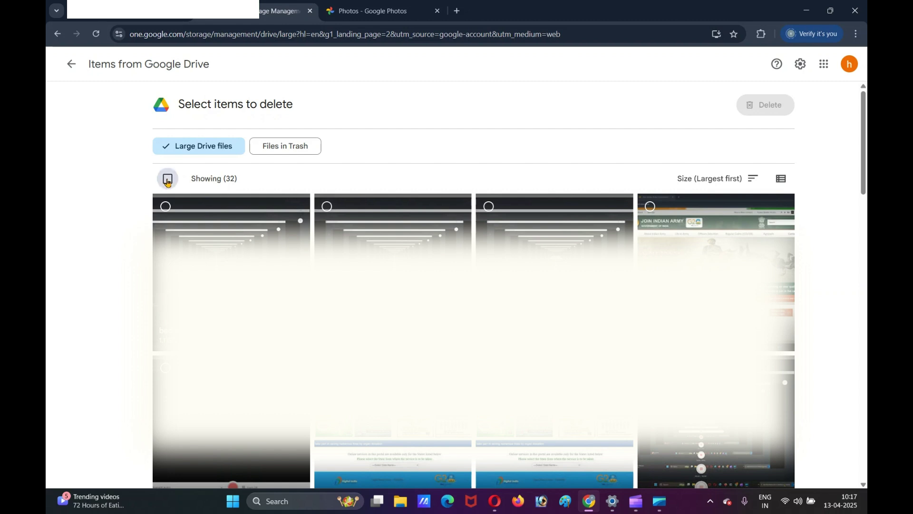
Select all large Drive files, permanently delete them with the no-recovery acknowledgement, and decline the discounted storage offer.
{"action": "left_click", "coordinate": [168, 181]}
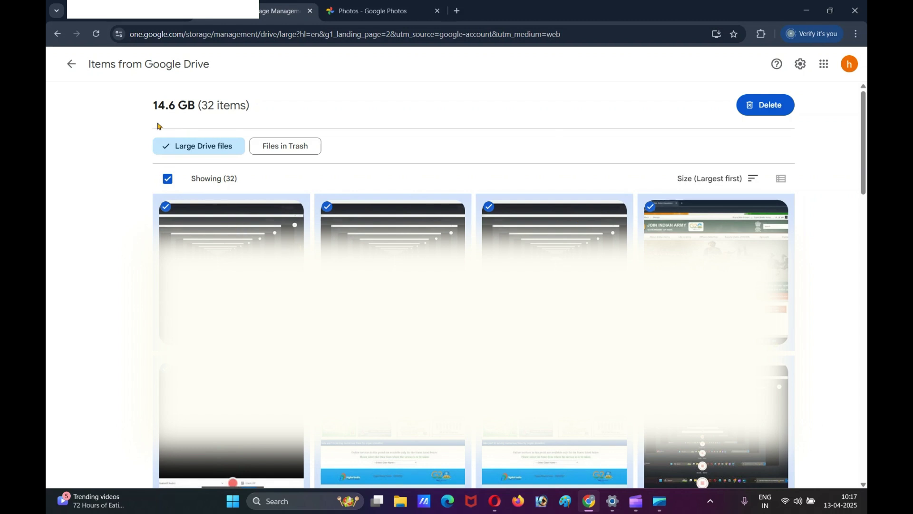
{"action": "left_click_drag", "start_coordinate": [153, 109], "coordinate": [197, 118]}
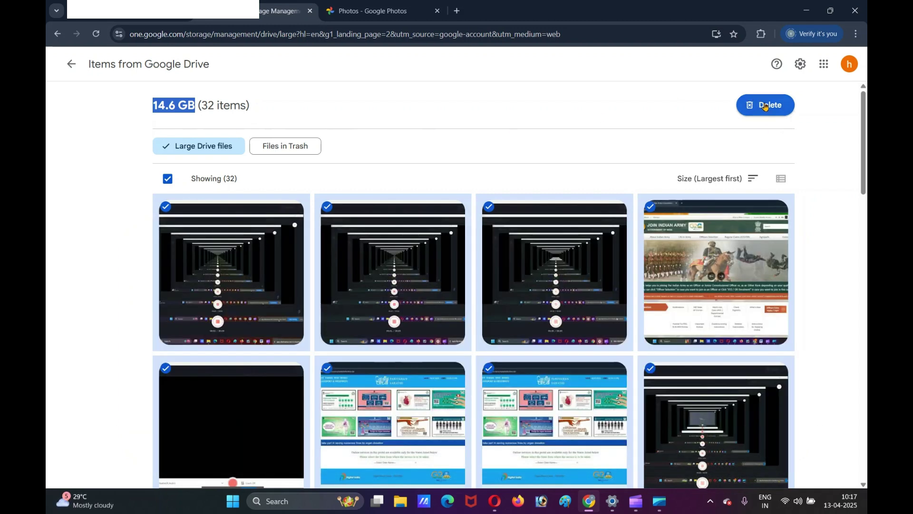
{"action": "left_click", "coordinate": [765, 105]}
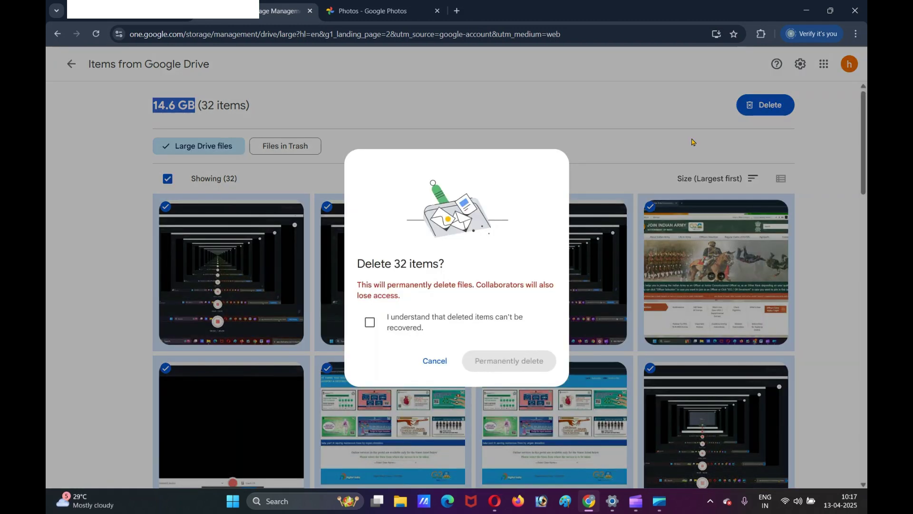
{"action": "left_click", "coordinate": [370, 324]}
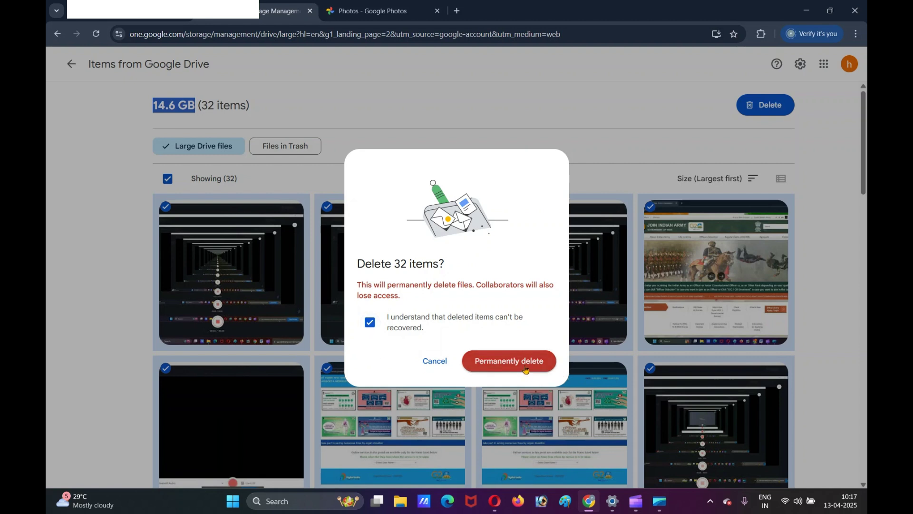
{"action": "left_click", "coordinate": [526, 369]}
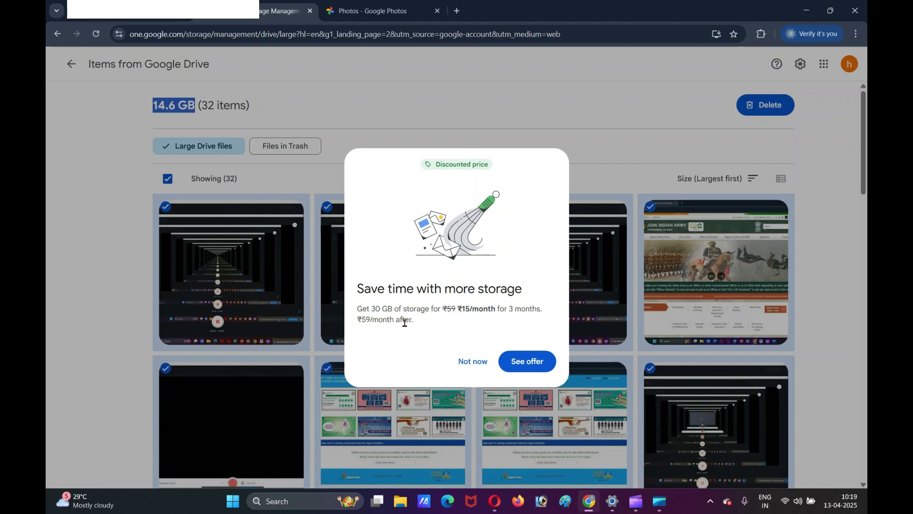
{"action": "left_click", "coordinate": [465, 364]}
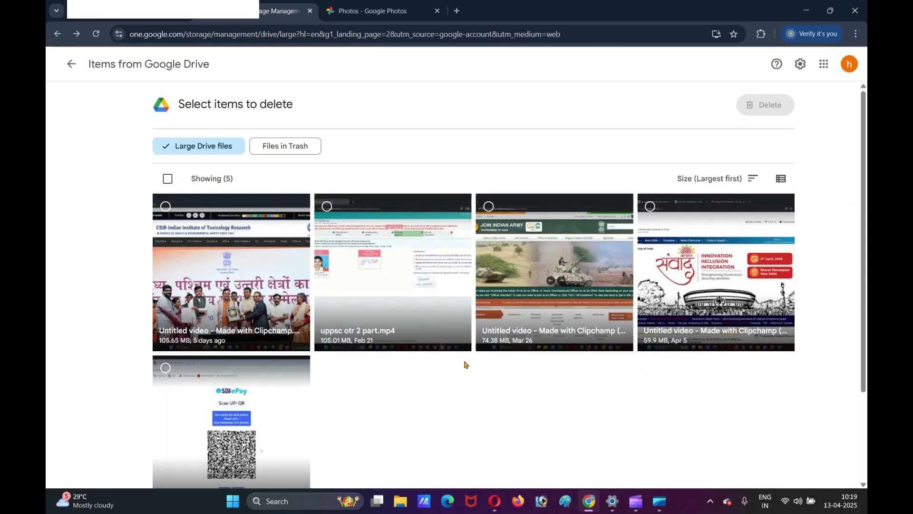
Select all the remaining large Drive files, permanently delete them with the no-recovery acknowledgement, and dismiss the confirmation.
{"action": "left_click", "coordinate": [168, 180]}
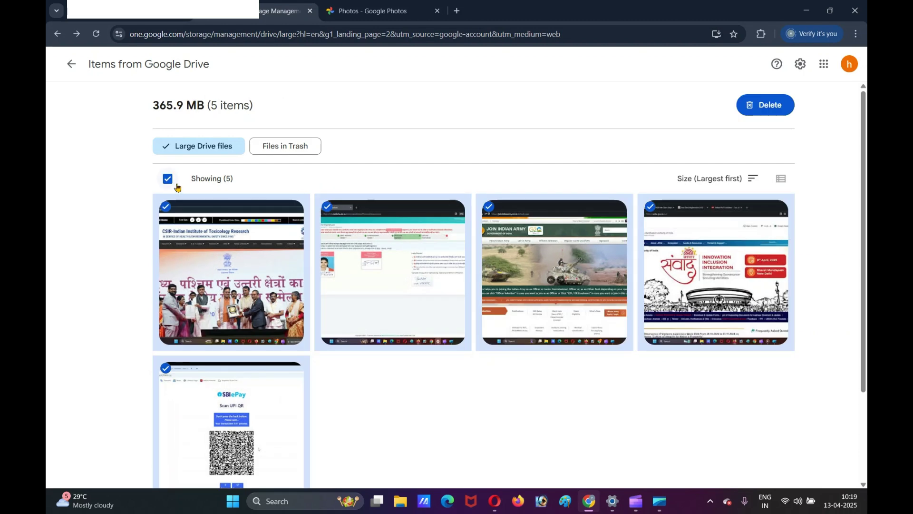
{"action": "left_click", "coordinate": [770, 105]}
{"action": "left_click", "coordinate": [374, 324]}
{"action": "left_click", "coordinate": [511, 361]}
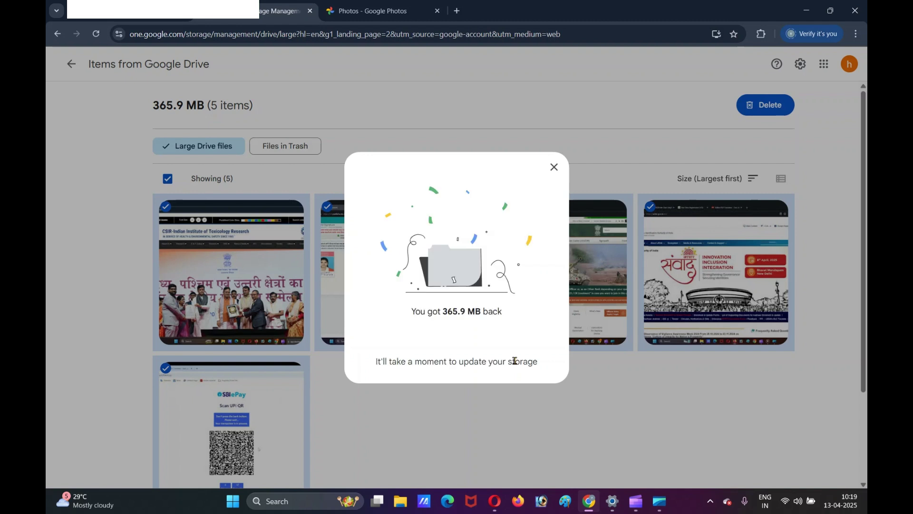
{"action": "left_click", "coordinate": [554, 168]}
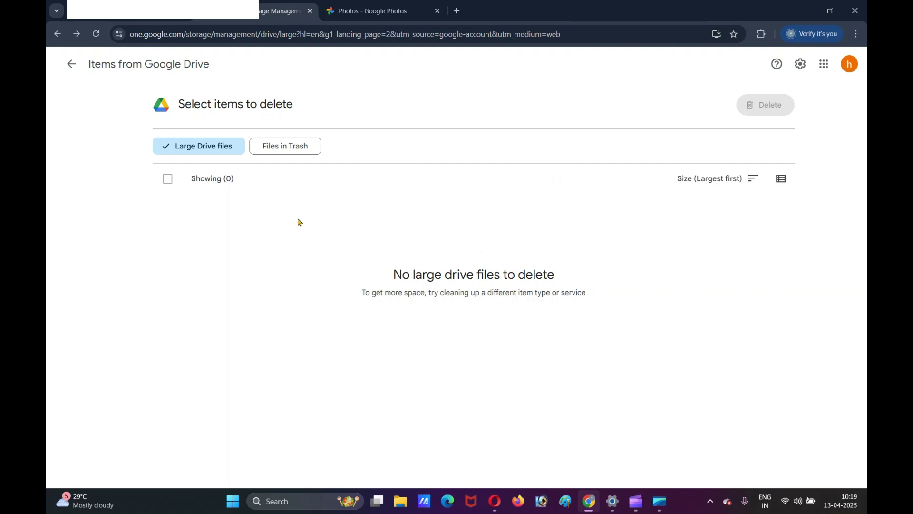
Return to the storage manager to check the overall storage used, then reload Gmail's All Mail page.
{"action": "left_click", "coordinate": [71, 66]}
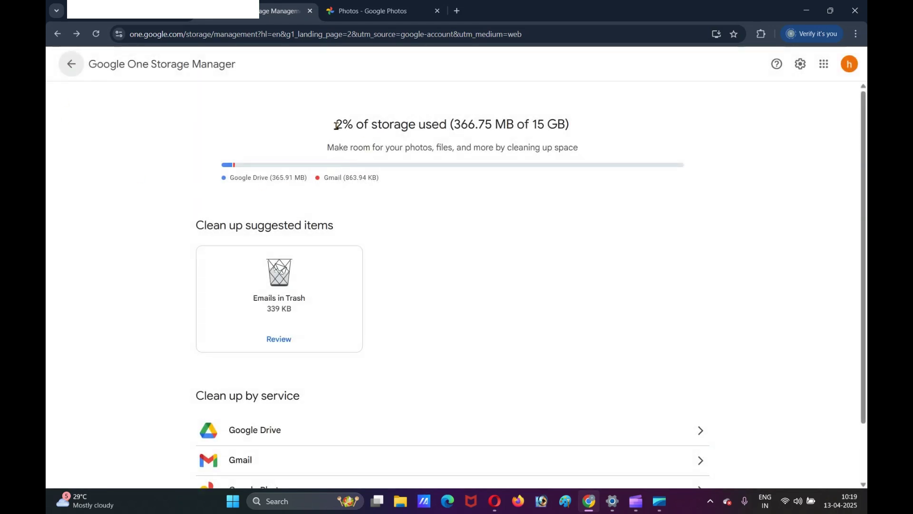
{"action": "left_click_drag", "start_coordinate": [337, 125], "coordinate": [576, 122]}
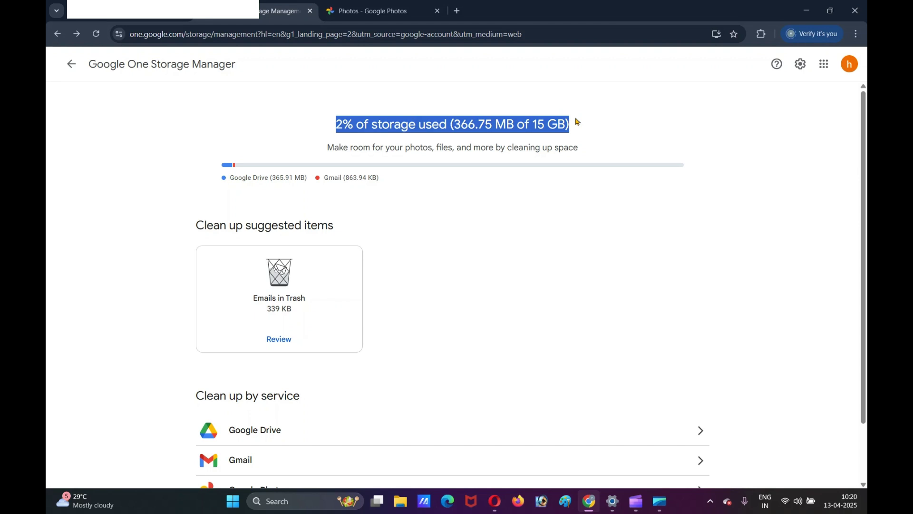
{"action": "left_click", "coordinate": [67, 67]}
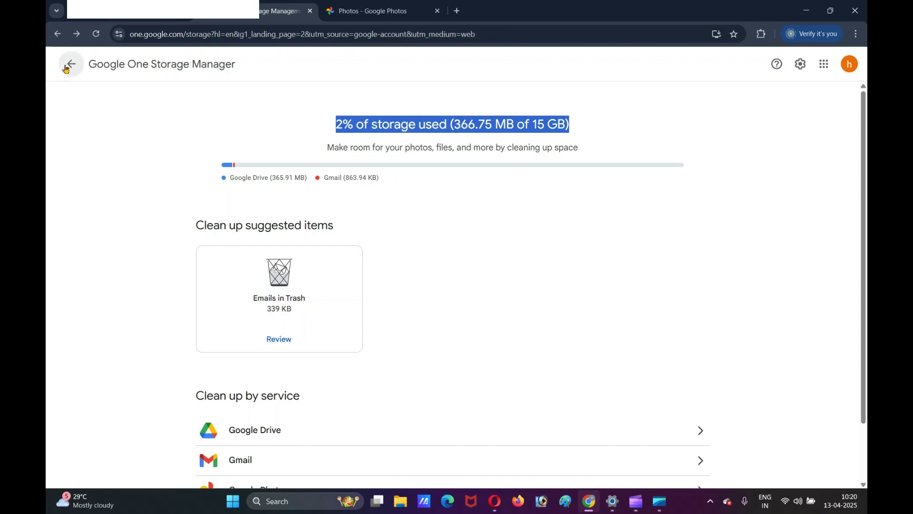
{"action": "left_click", "coordinate": [67, 66]}
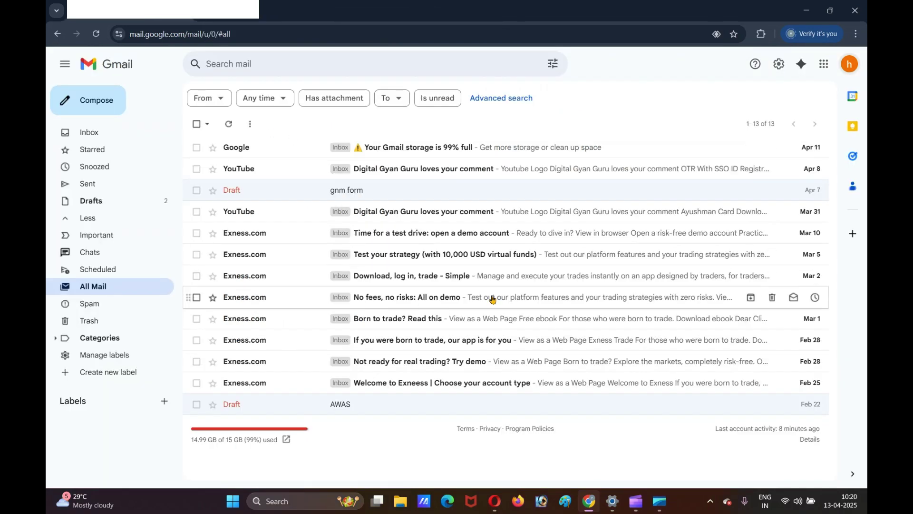
{"action": "left_click", "coordinate": [97, 36]}
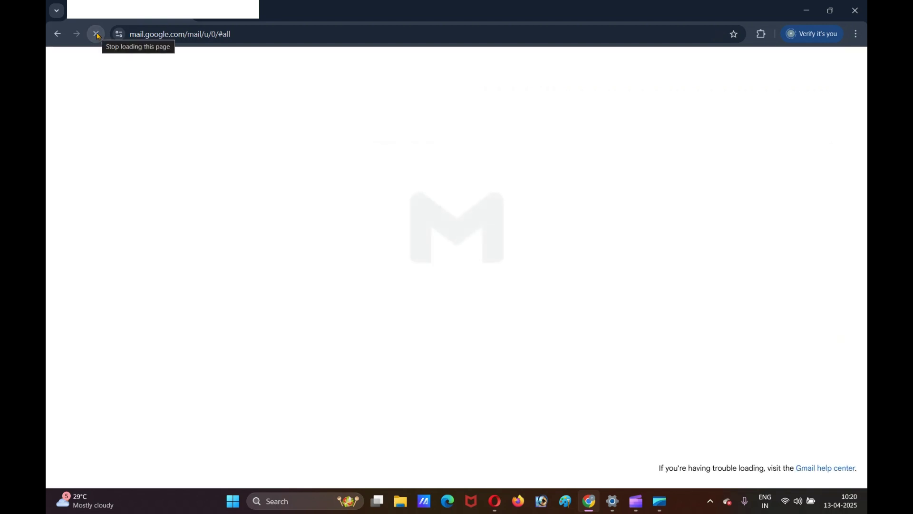